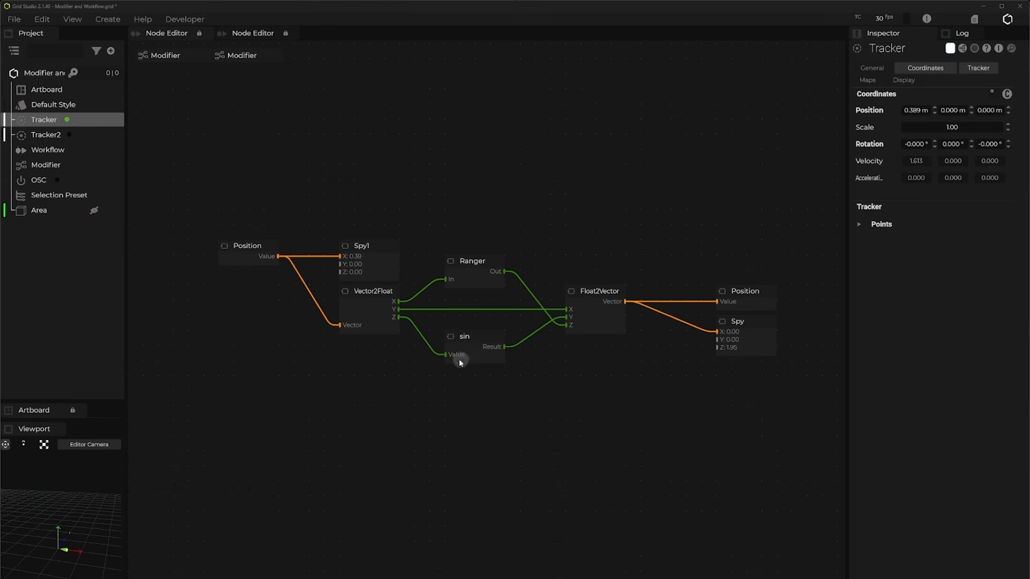
pyautogui.rightClick(375, 371)
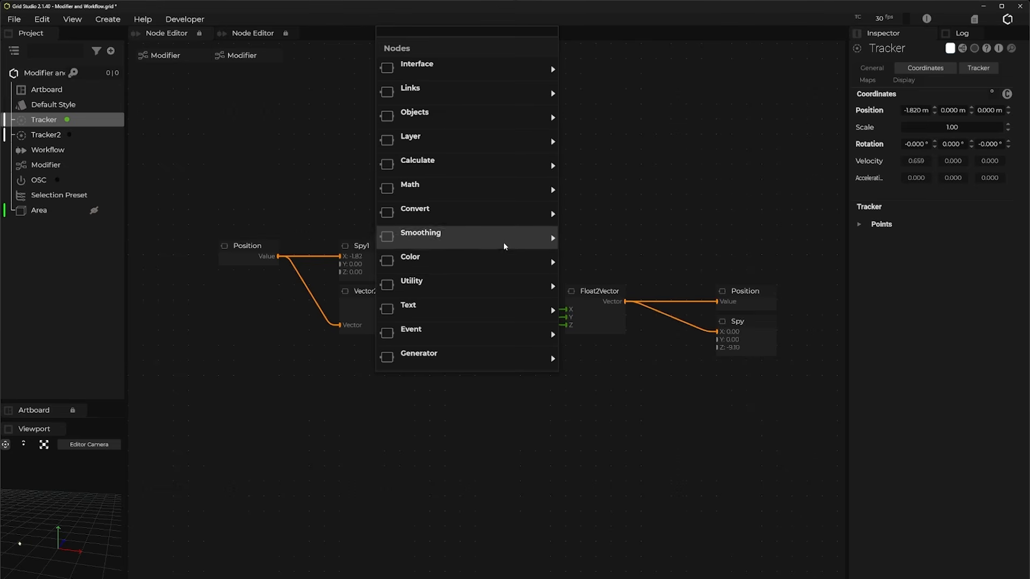
pyautogui.moveTo(518, 236)
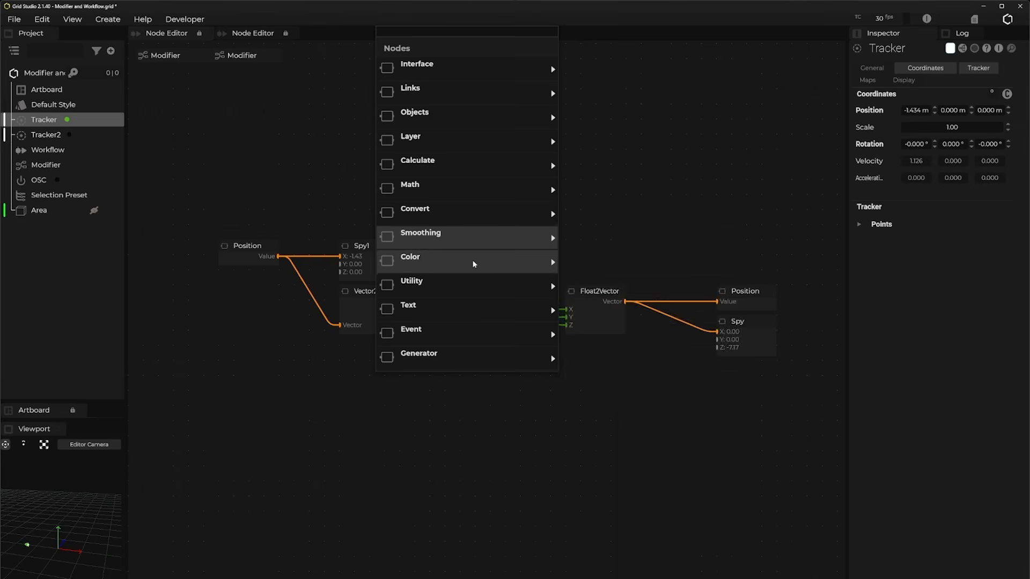
pyautogui.moveTo(459, 208)
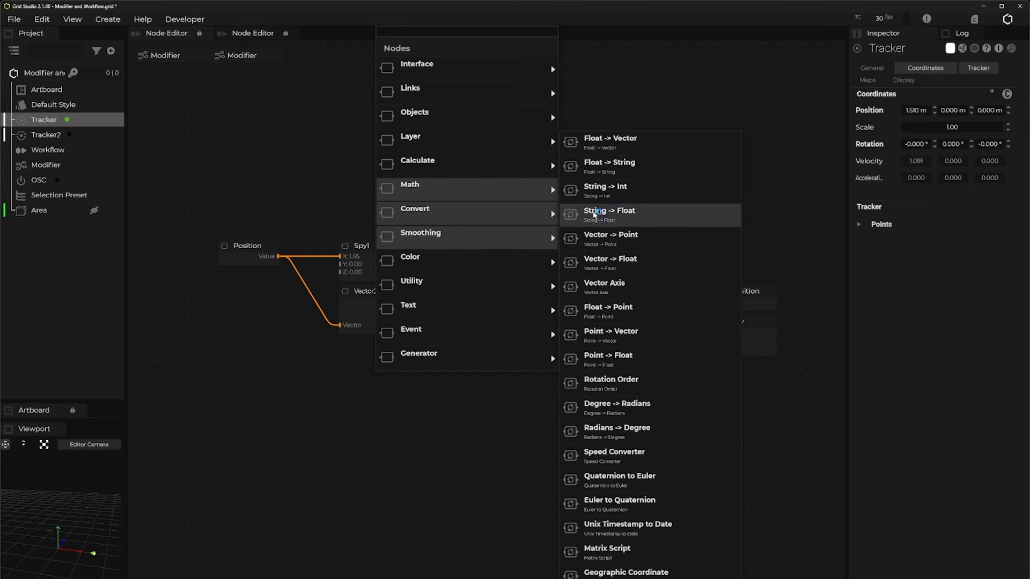
pyautogui.click(388, 421)
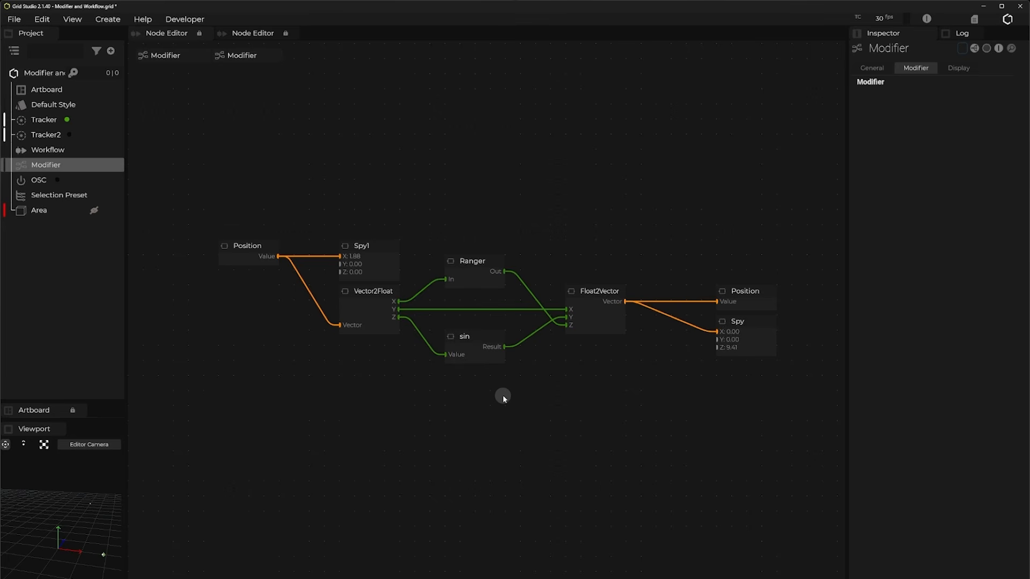
# Step: Add the Tracker's Velocity as an input node in the modifier graph, placed below the Position and Vector2Float nodes
pyautogui.click(50, 120)
pyautogui.click(880, 113)
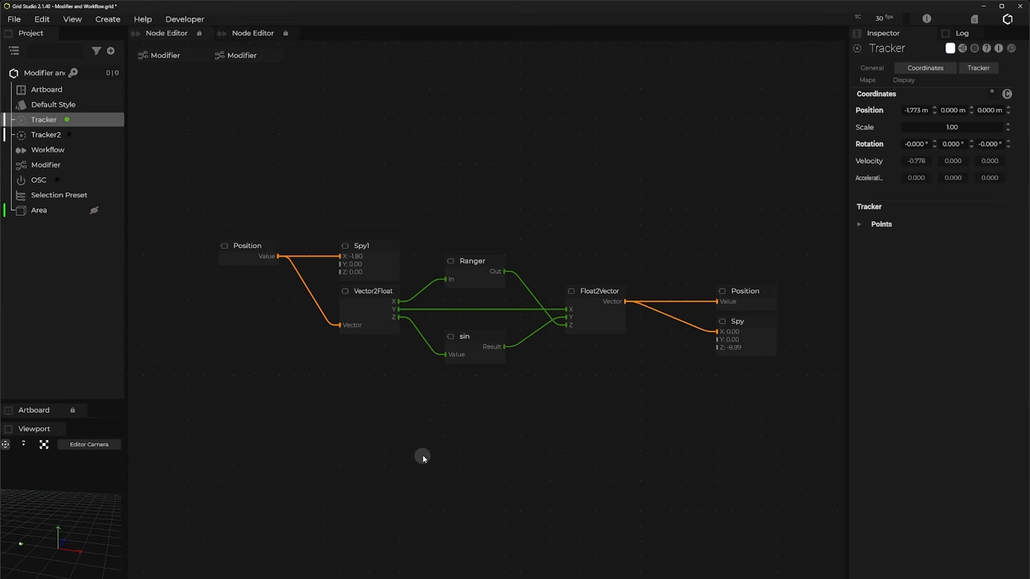
pyautogui.click(863, 162)
pyautogui.moveTo(863, 162); pyautogui.dragTo(263, 375)
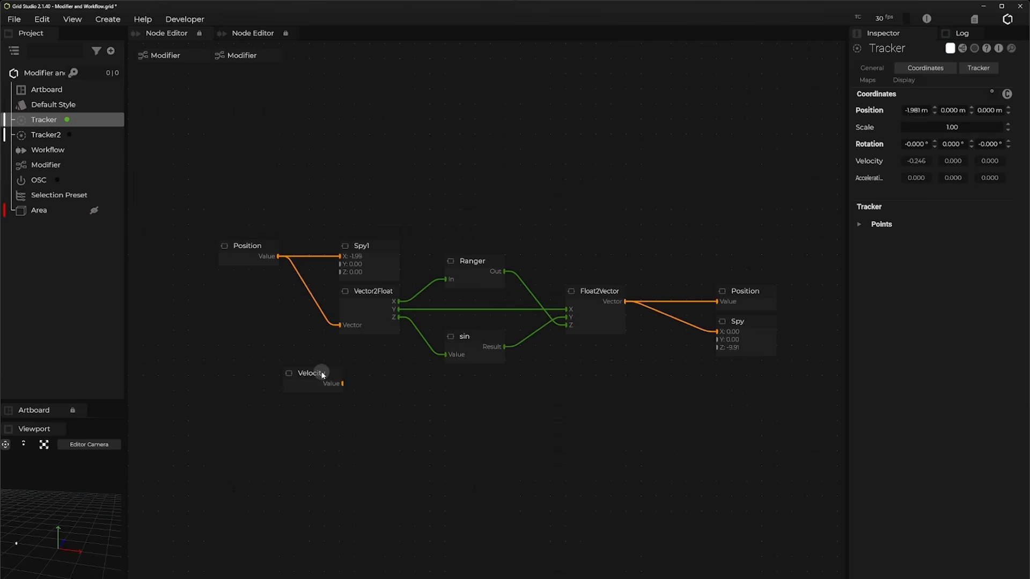
pyautogui.click(267, 370)
# Step: Feed Velocity into a new Vector -> Float node and connect that node's X output to the Float2Vector node's X input
pyautogui.moveTo(294, 393); pyautogui.dragTo(320, 387)
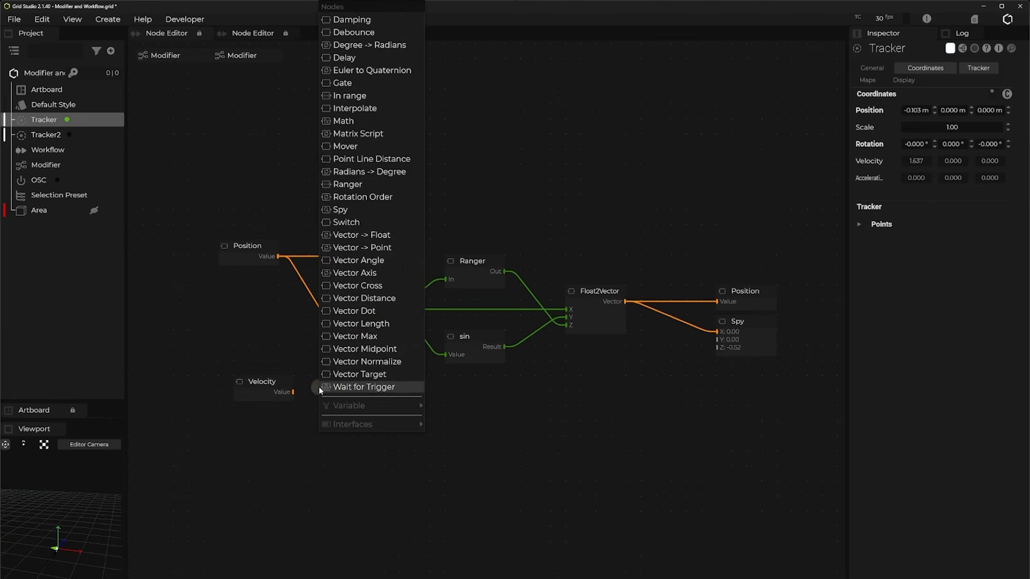
pyautogui.click(374, 241)
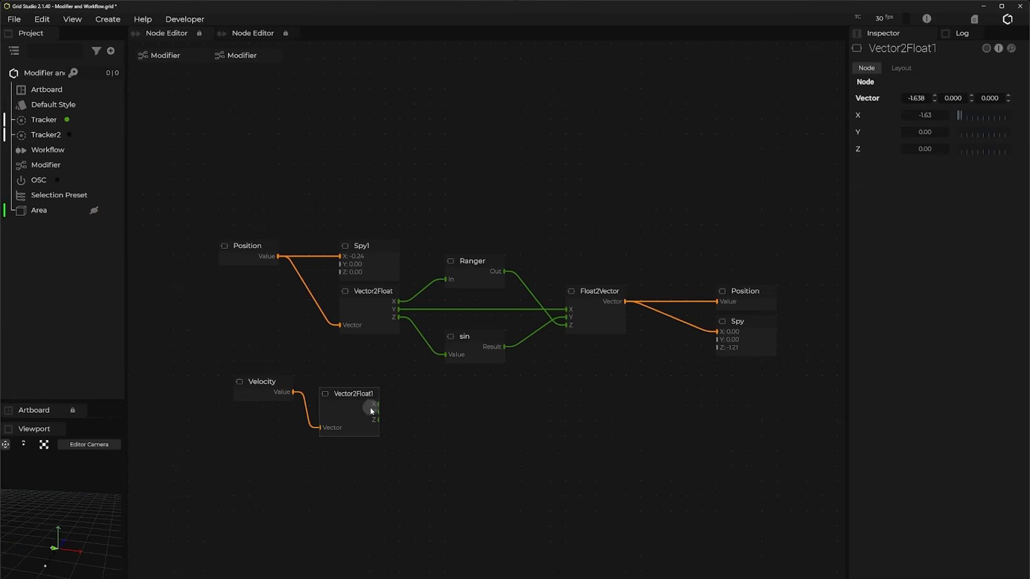
pyautogui.moveTo(378, 404); pyautogui.dragTo(571, 308)
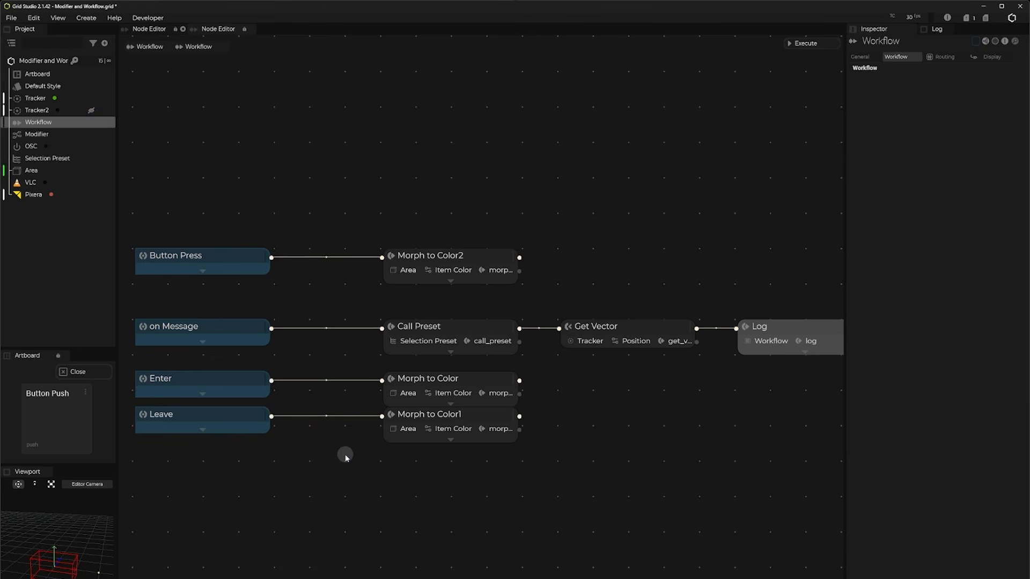
# Step: Trigger the artboard's Button Push several times to test the Button Press event and its Morph to Color2 action
pyautogui.click(53, 422)
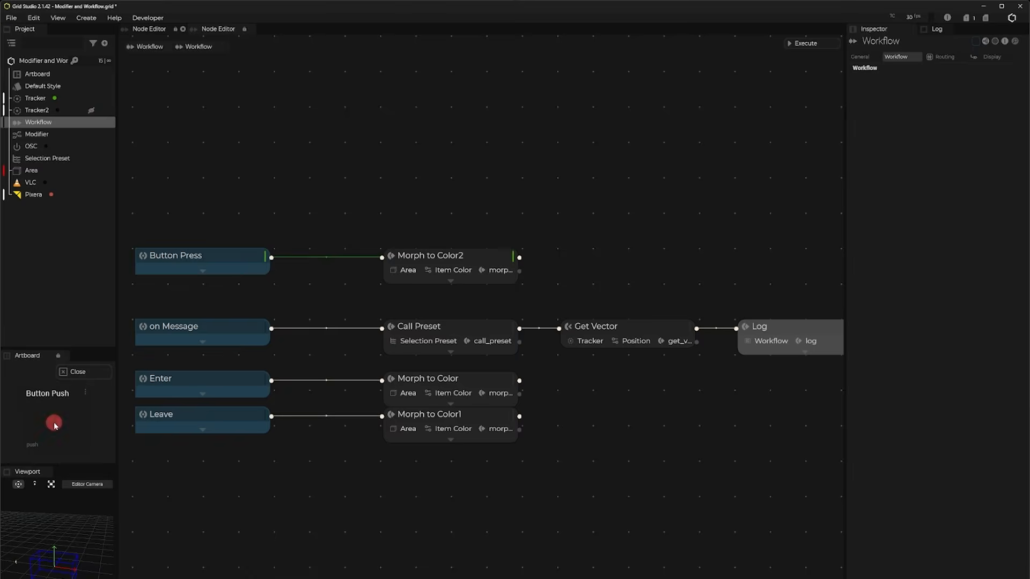
pyautogui.click(54, 423)
pyautogui.click(53, 422)
pyautogui.click(54, 423)
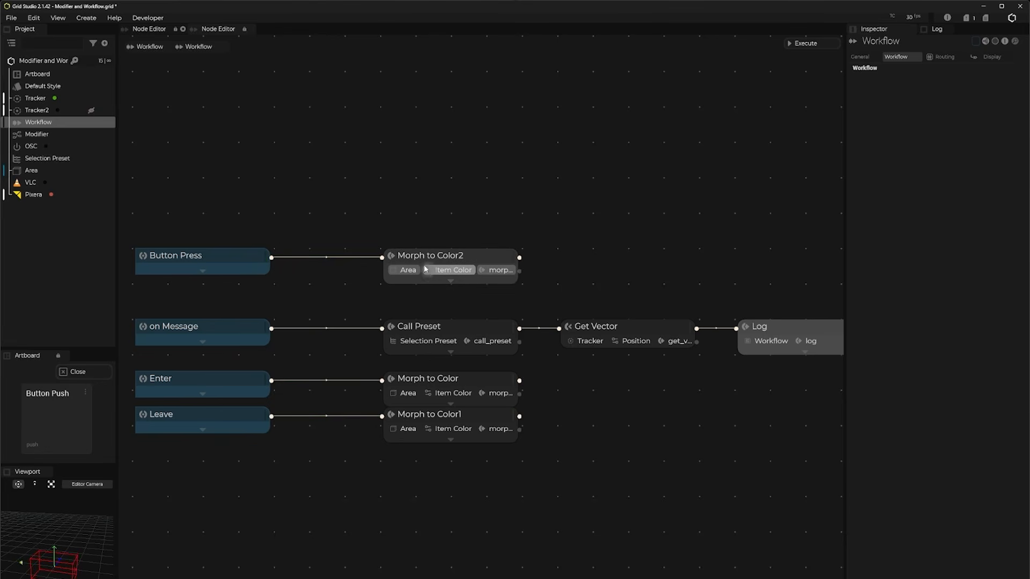
# Step: Set the Log action's message to the Event Value variable from the workflow's data list
pyautogui.click(31, 170)
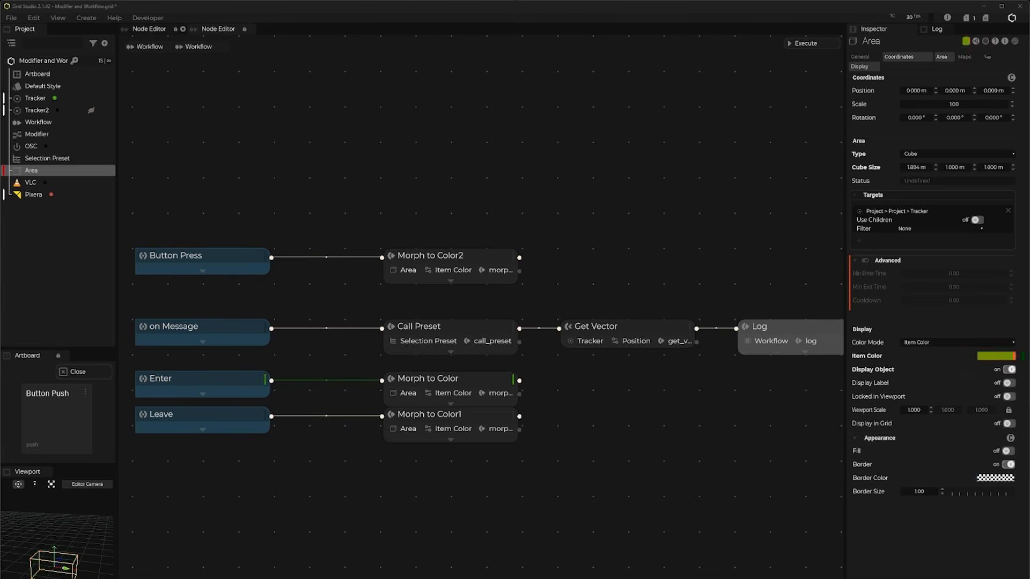
pyautogui.press('Tab')
pyautogui.moveTo(427, 172); pyautogui.dragTo(641, 173)
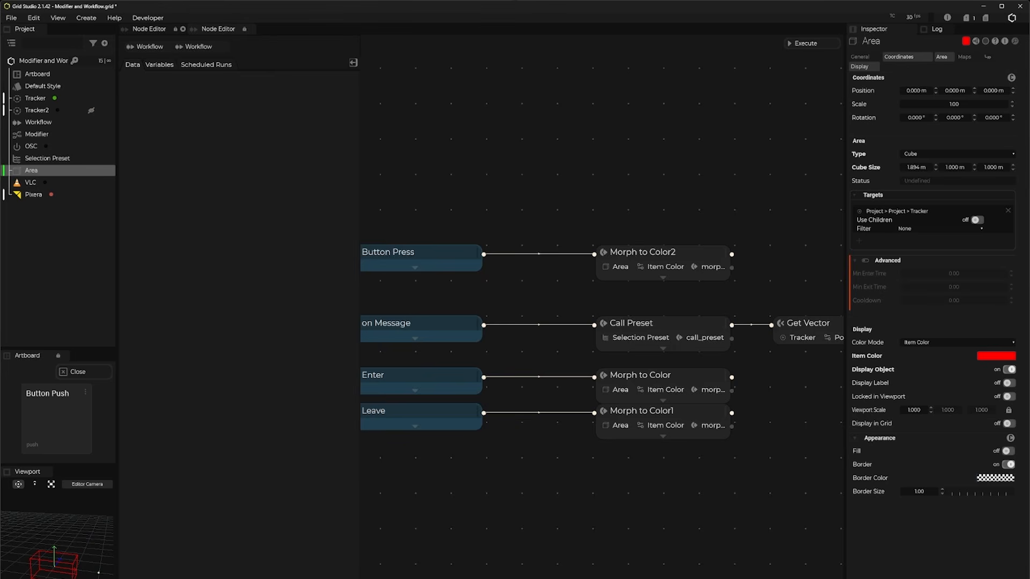
pyautogui.moveTo(667, 545); pyautogui.dragTo(437, 526)
pyautogui.click(765, 302)
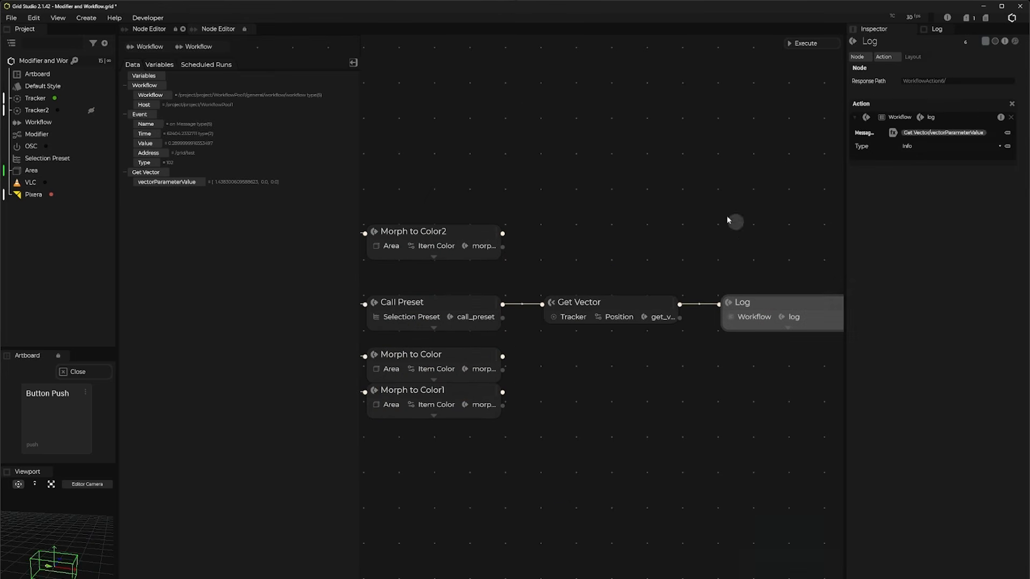
pyautogui.moveTo(665, 390); pyautogui.dragTo(805, 432)
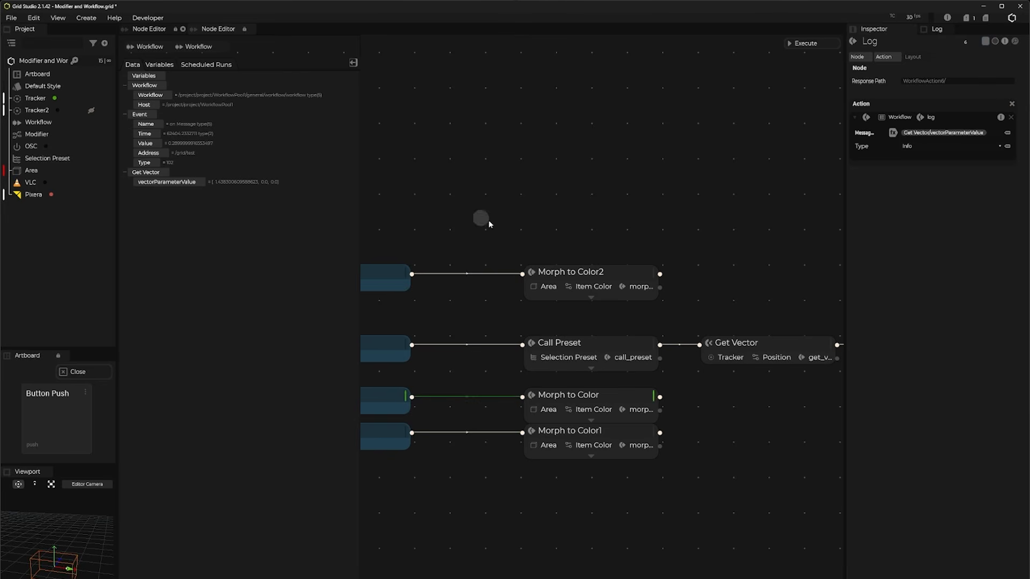
pyautogui.moveTo(796, 322); pyautogui.dragTo(692, 322)
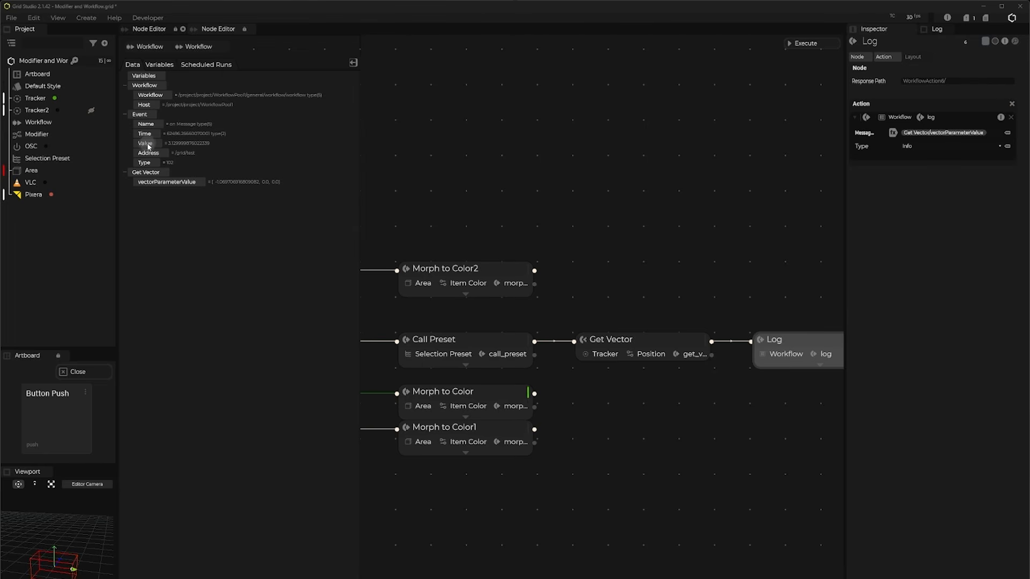
pyautogui.moveTo(144, 144); pyautogui.dragTo(918, 136)
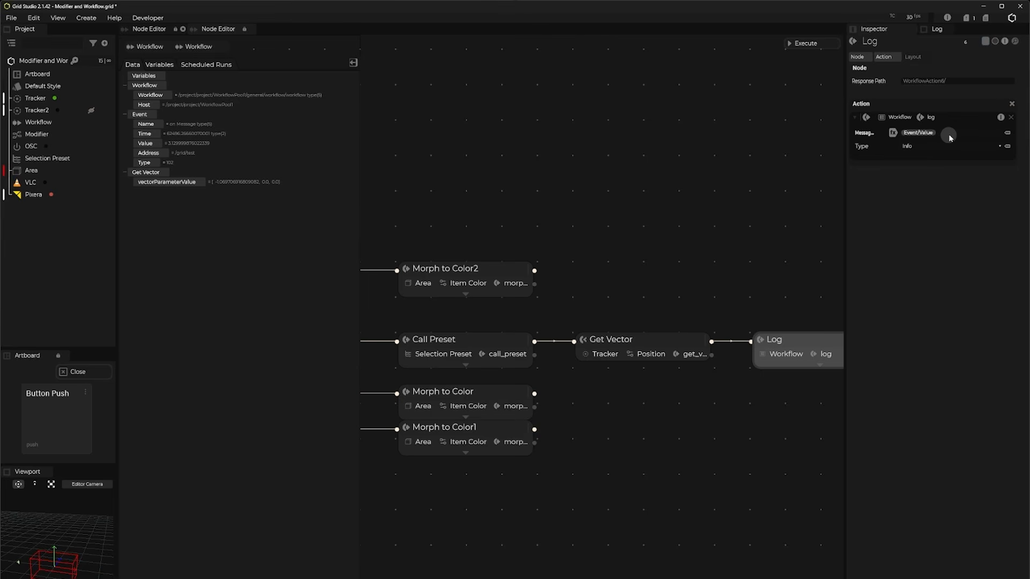
pyautogui.click(353, 63)
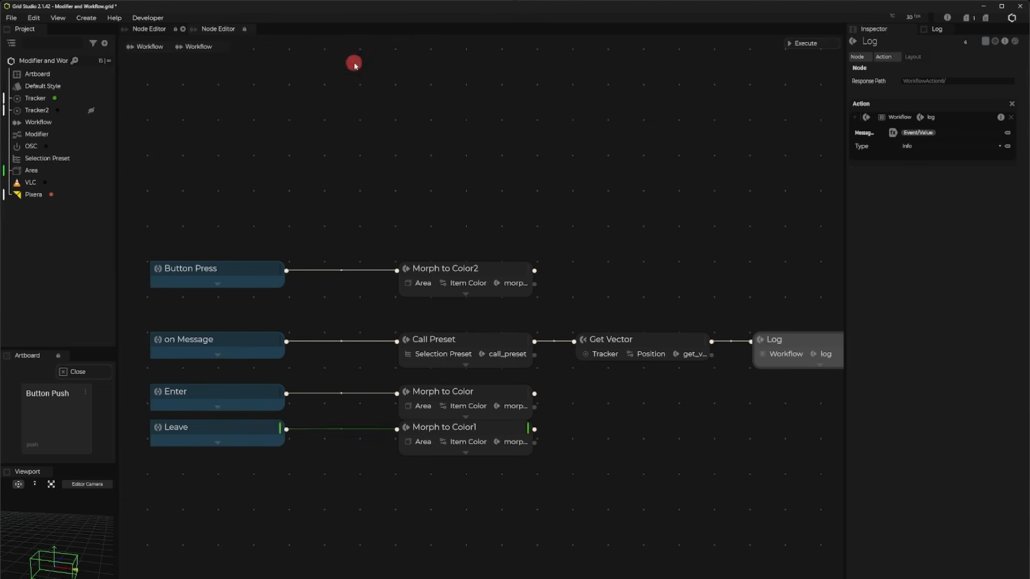
# Step: Add the VLC module's On Playback Started event to the empty workflow area below the Leave event
pyautogui.moveTo(413, 504); pyautogui.dragTo(419, 292)
pyautogui.moveTo(409, 381); pyautogui.dragTo(409, 367)
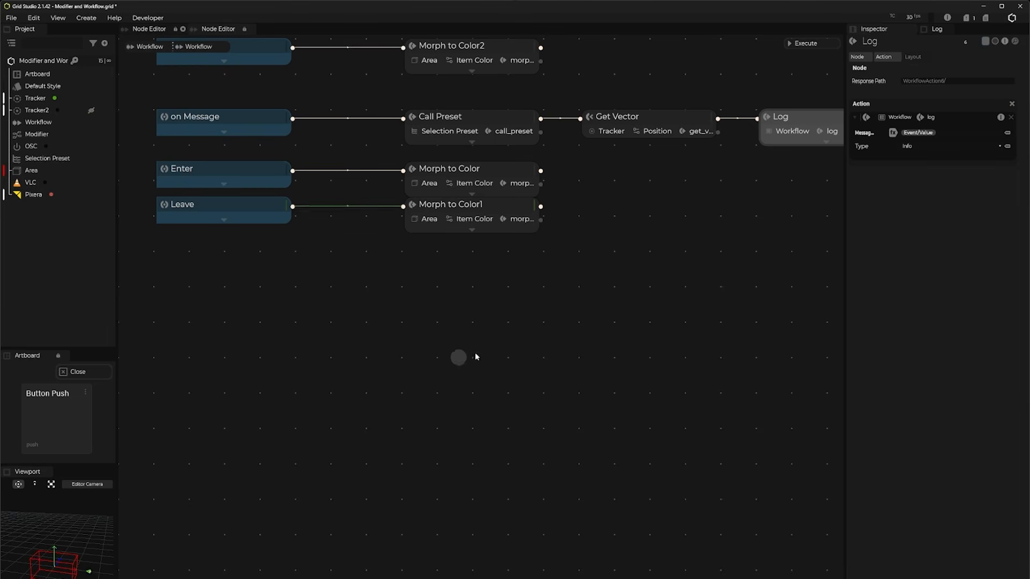
pyautogui.moveTo(29, 183); pyautogui.dragTo(248, 376)
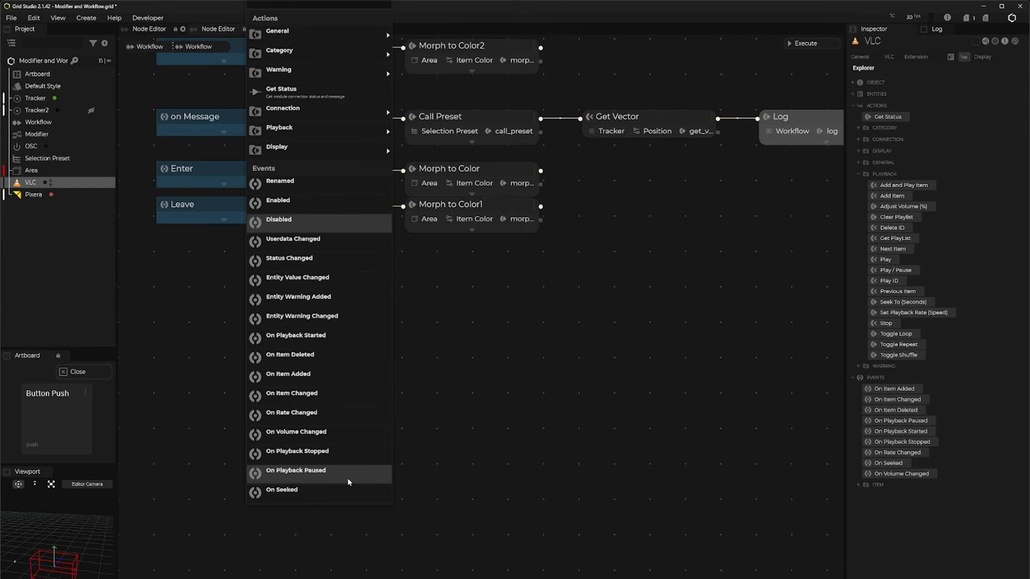
pyautogui.click(329, 343)
pyautogui.moveTo(313, 381); pyautogui.dragTo(245, 403)
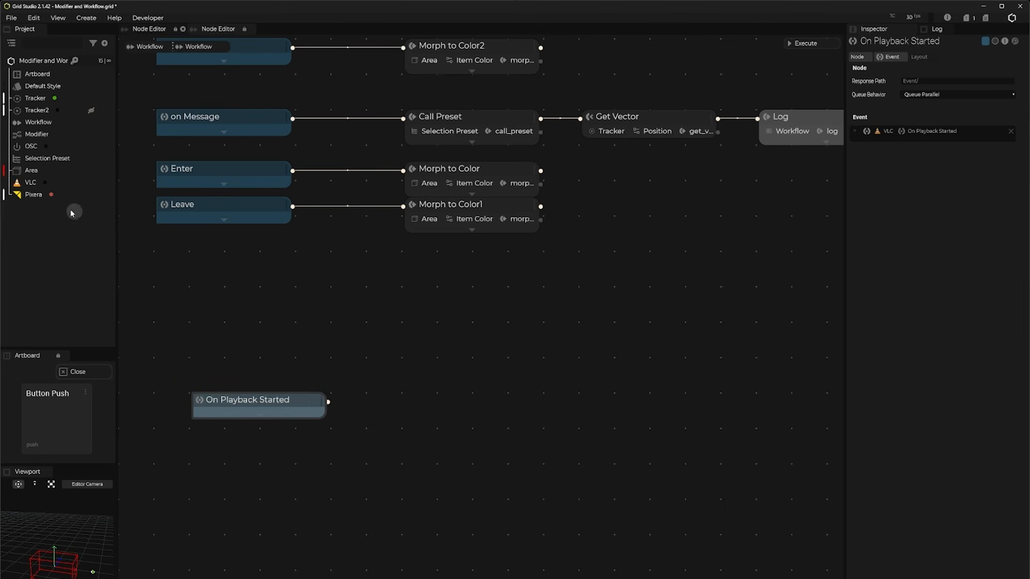
# Step: Add VLC's Adjust Volume (%) action beside On Playback Started and connect the event to it
pyautogui.click(31, 183)
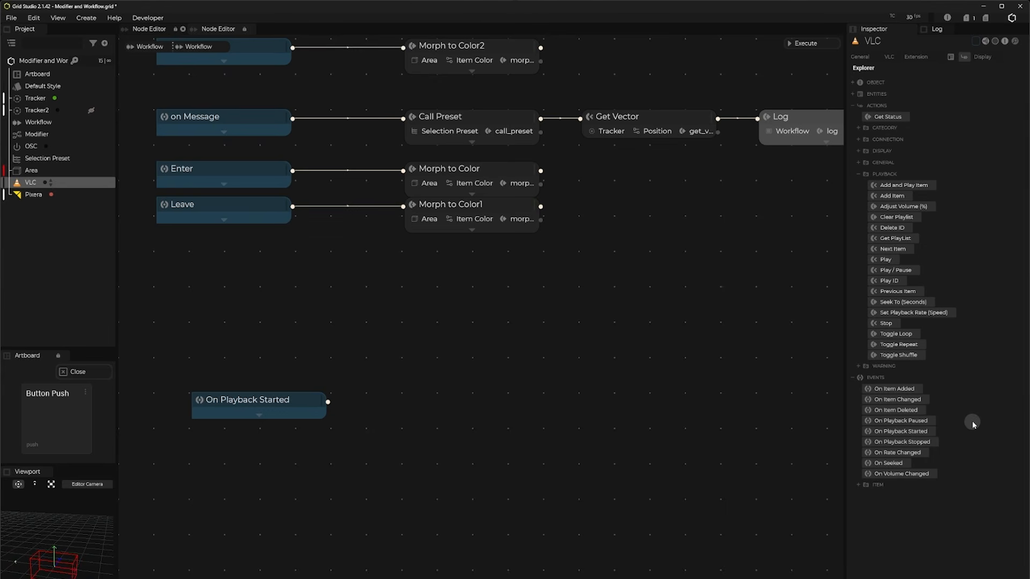
pyautogui.moveTo(892, 206); pyautogui.dragTo(462, 399)
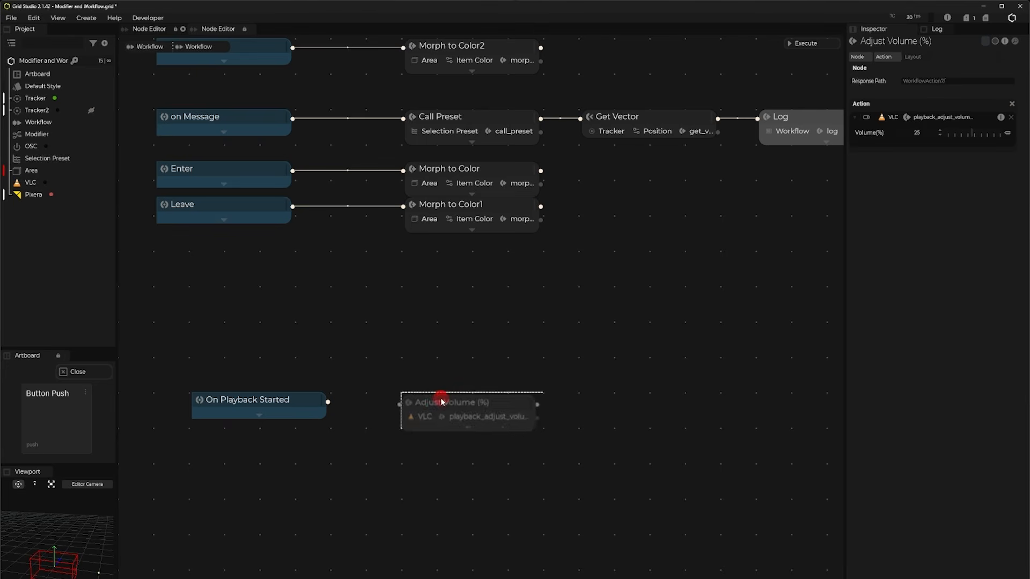
pyautogui.click(462, 427)
pyautogui.moveTo(328, 401); pyautogui.dragTo(425, 406)
# Step: Set the Adjust Volume (%) action's volume to 100
pyautogui.click(472, 430)
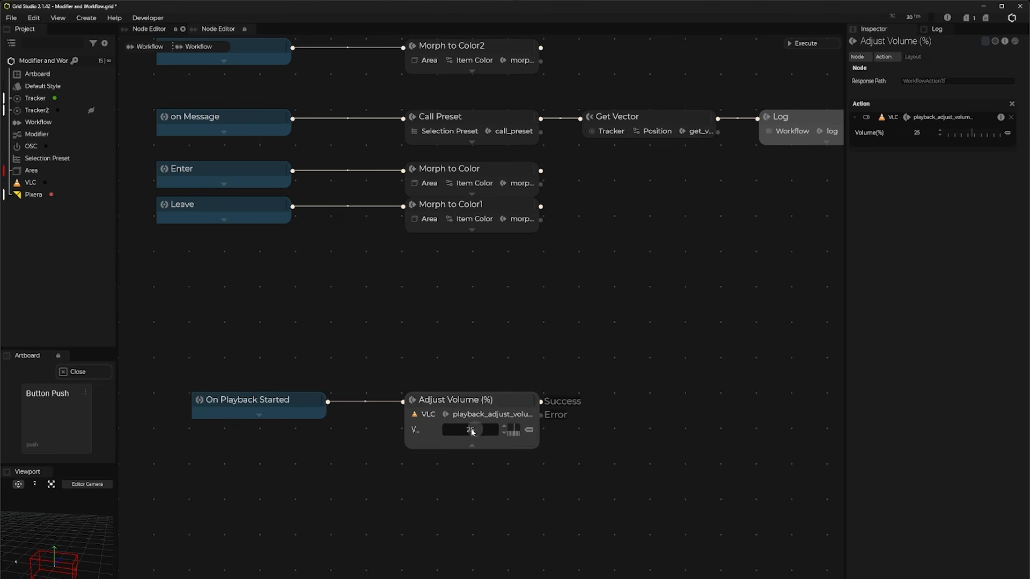
pyautogui.write('100')
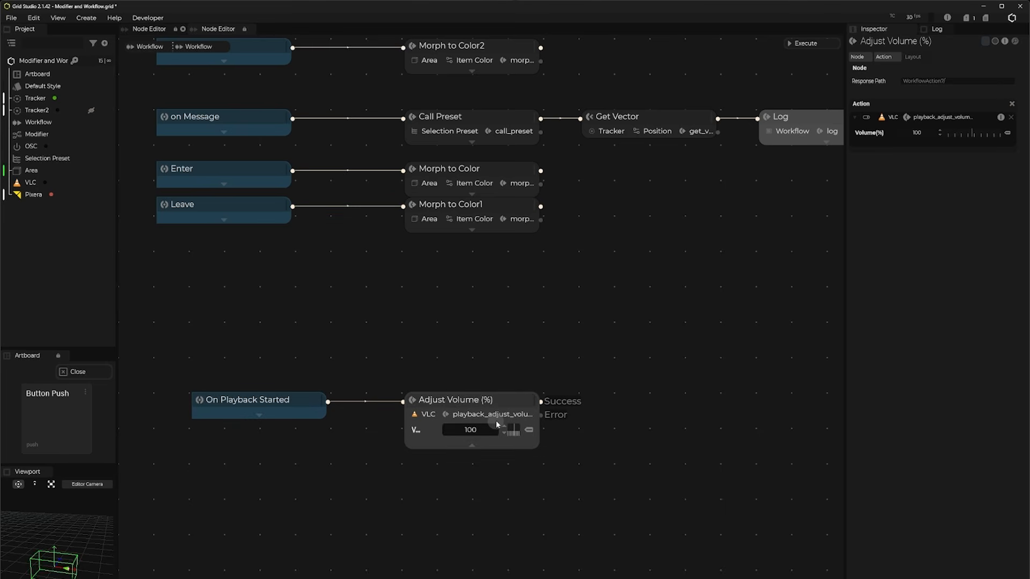
pyautogui.press('Return')
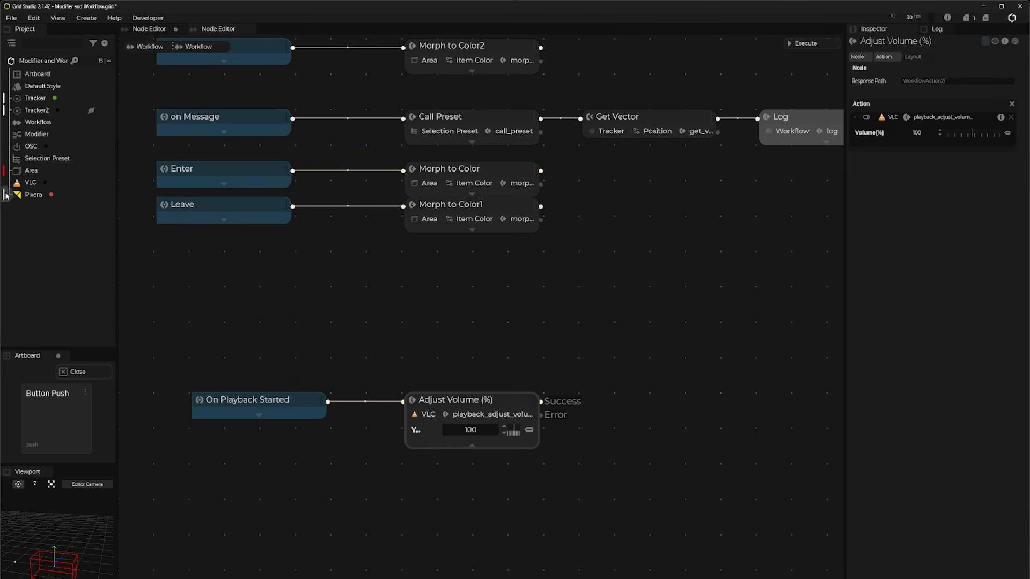
# Step: Examine the Modifier and Pixera node graphs, including Pixera's Connection Timer and Get Data timer nodes
pyautogui.click(29, 184)
pyautogui.click(31, 196)
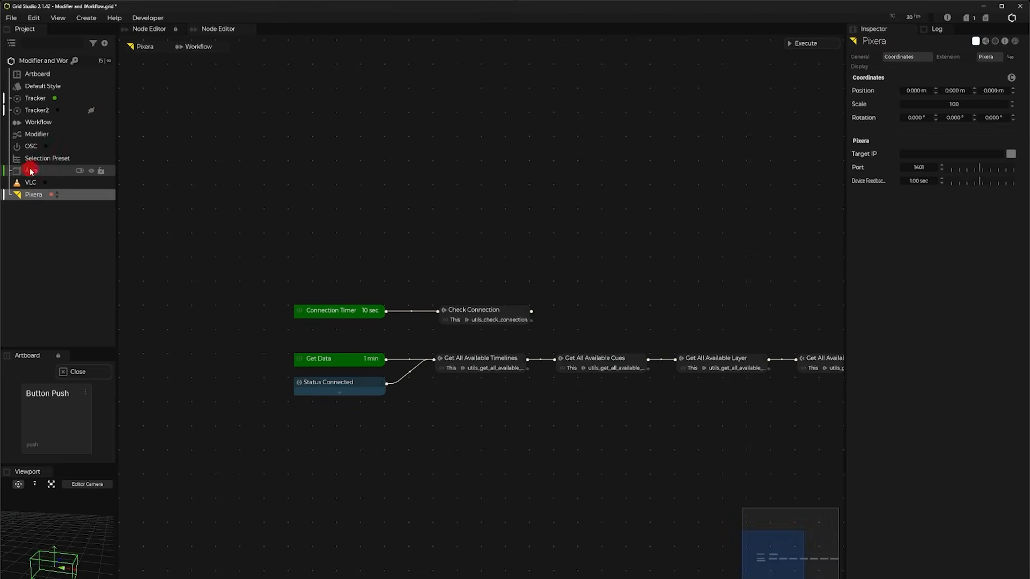
pyautogui.click(33, 158)
pyautogui.click(37, 134)
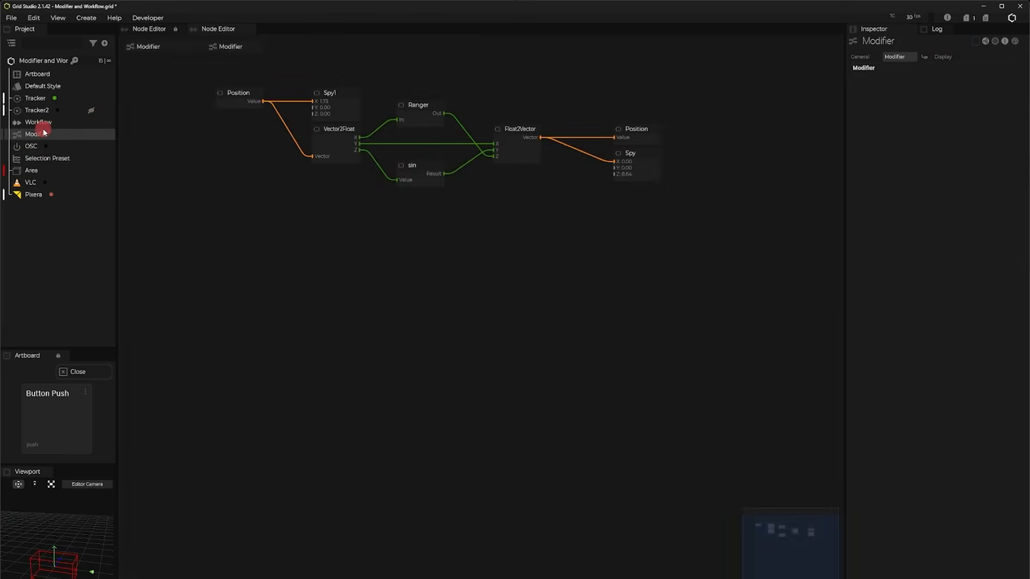
pyautogui.click(32, 195)
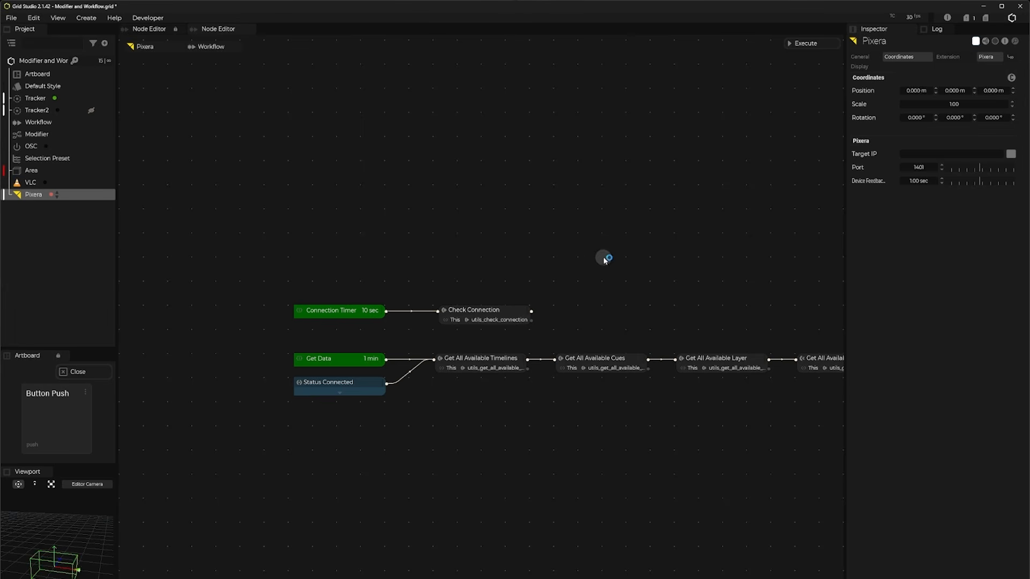
pyautogui.moveTo(595, 254); pyautogui.dragTo(452, 154)
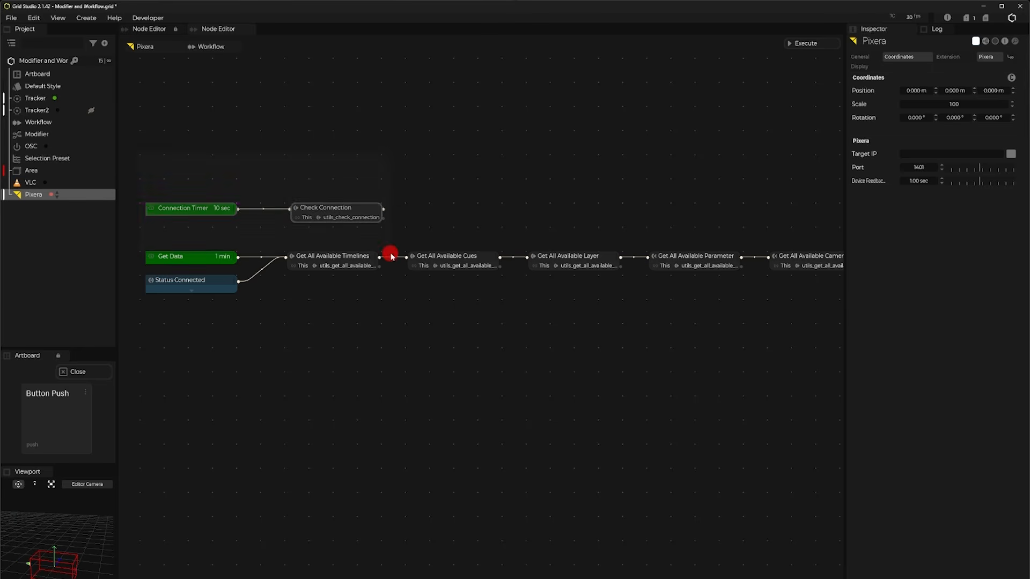
pyautogui.click(220, 213)
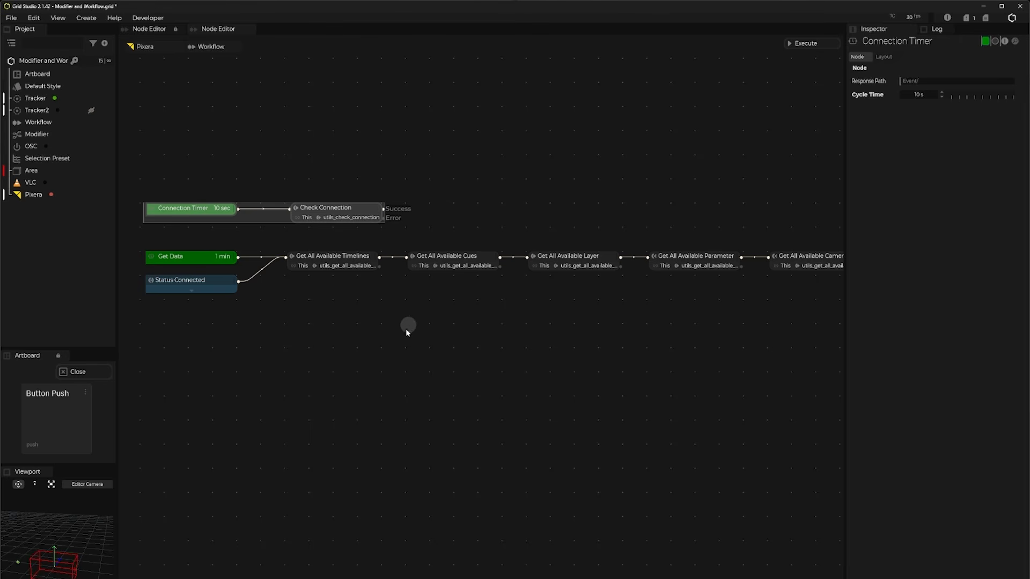
pyautogui.click(193, 343)
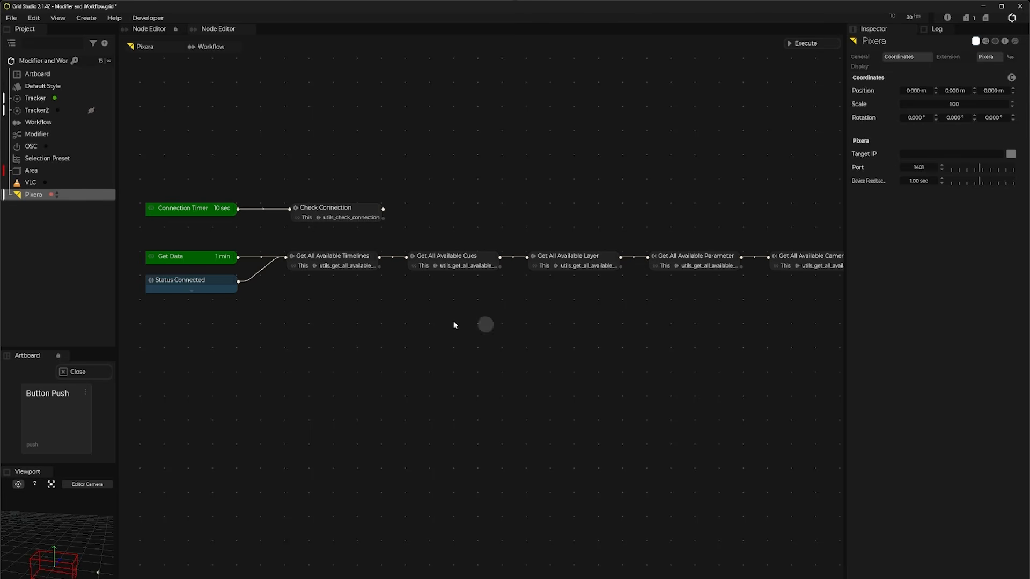
pyautogui.click(232, 264)
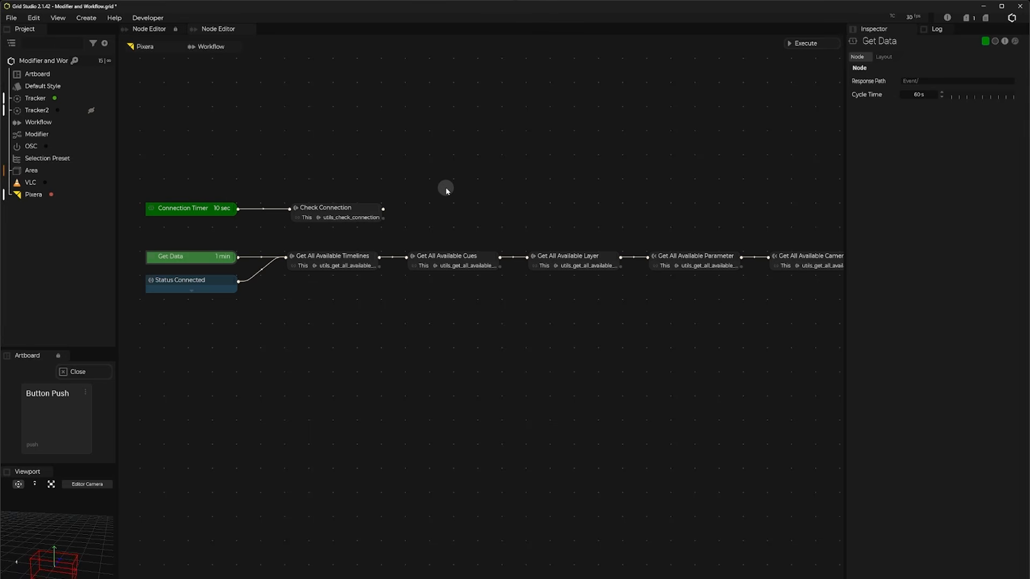
# Step: Set the cycle time of Pixera's Connection Timer to 30 seconds
pyautogui.doubleClick(223, 211)
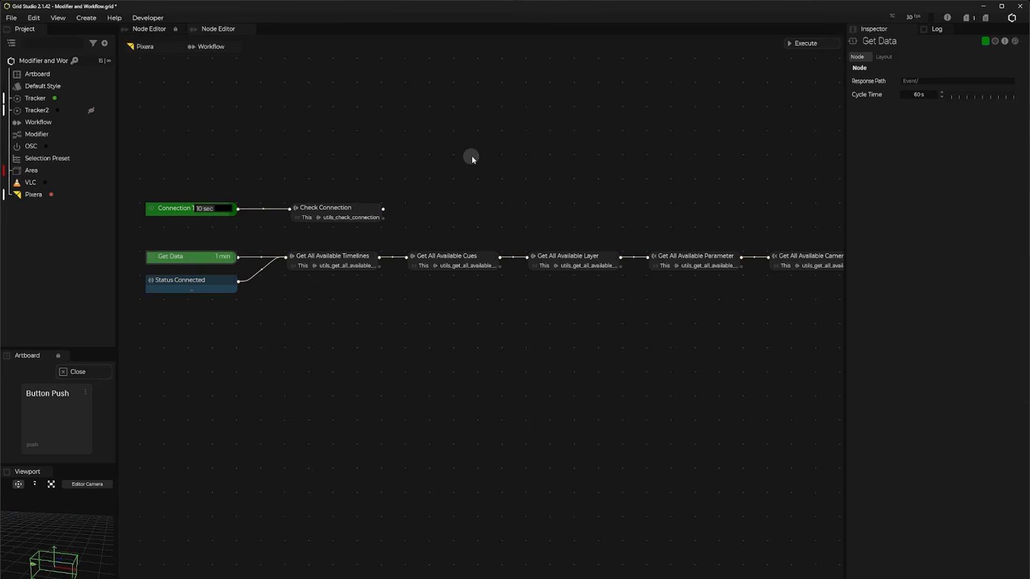
pyautogui.write('30')
pyautogui.press('Return')
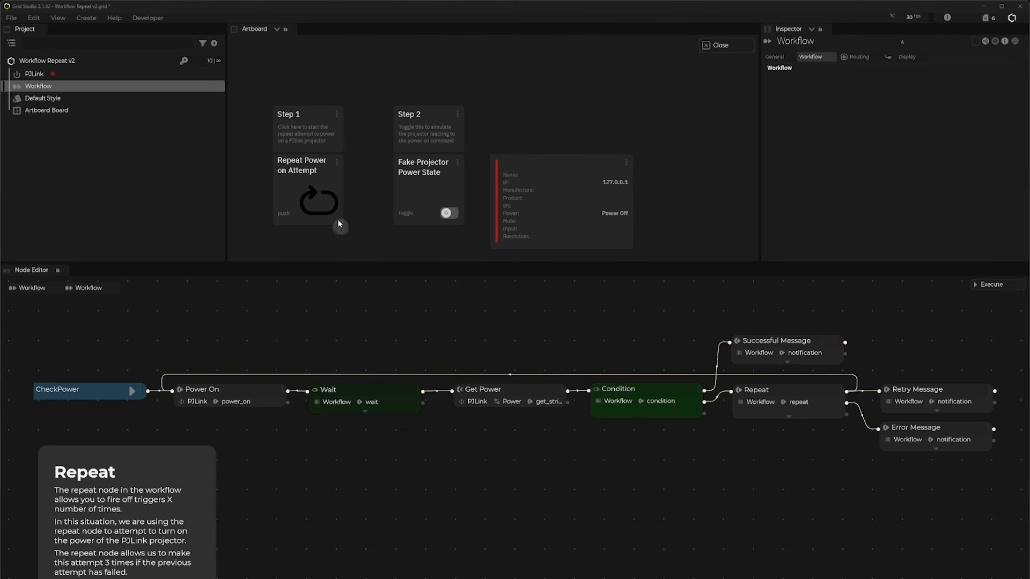
# Step: Trigger Repeat Power on Attempt on the Workflow Repeat v2 artboard to test the CheckPower workflow
pyautogui.click(307, 179)
pyautogui.click(395, 399)
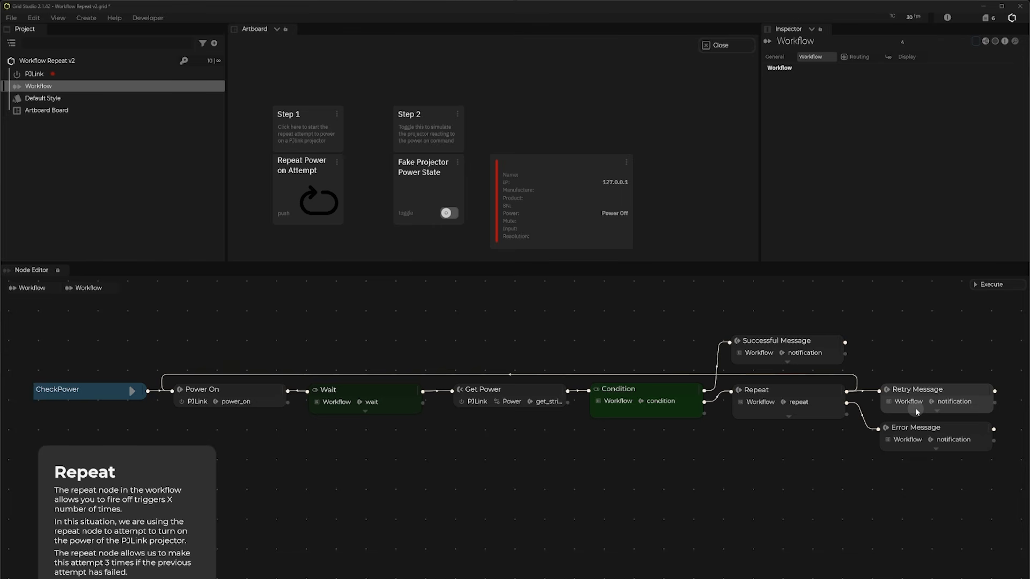
# Step: Rerun Repeat Power on Attempt and toggle Fake Projector Power State to simulate the projector reacting to the power command
pyautogui.click(321, 206)
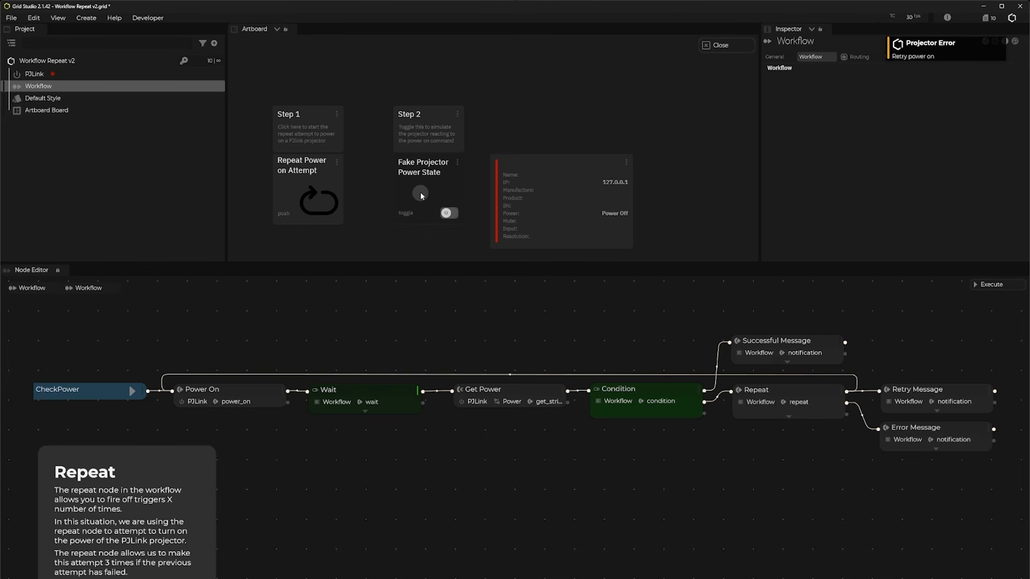
pyautogui.click(421, 194)
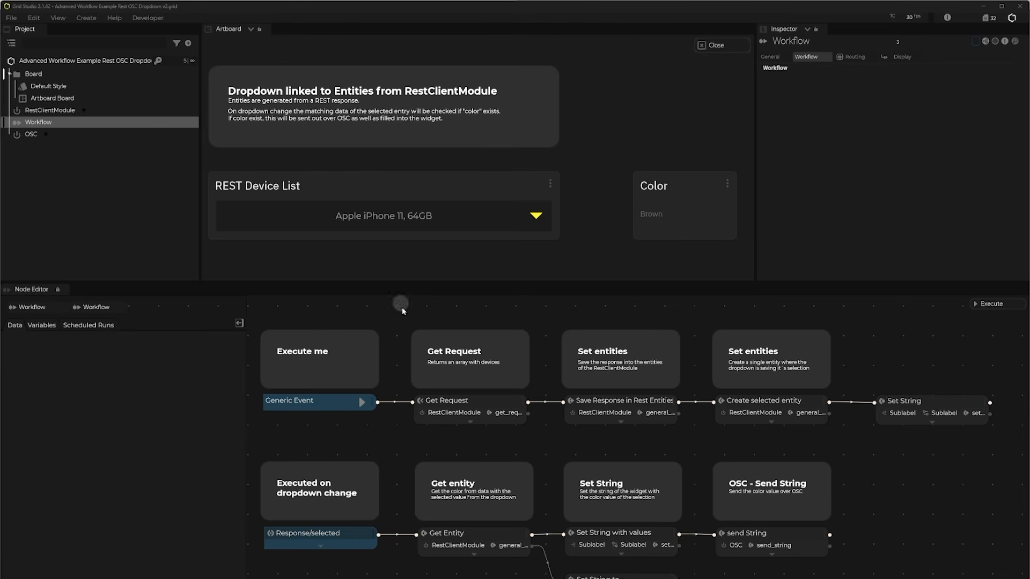
# Step: Execute the Generic Event that requests the REST devices and view the entries offered in the REST Device List
pyautogui.click(362, 406)
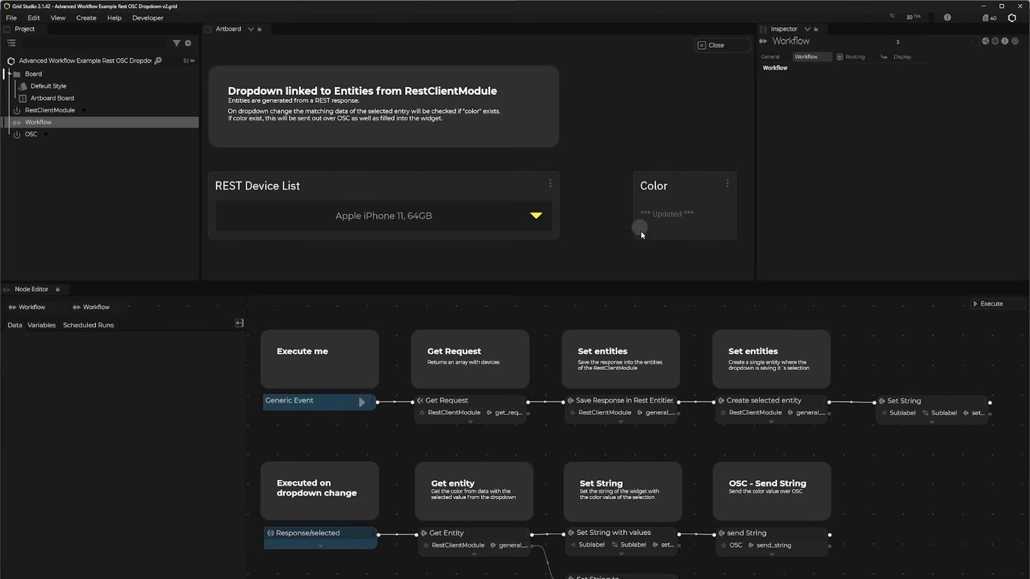
pyautogui.click(522, 218)
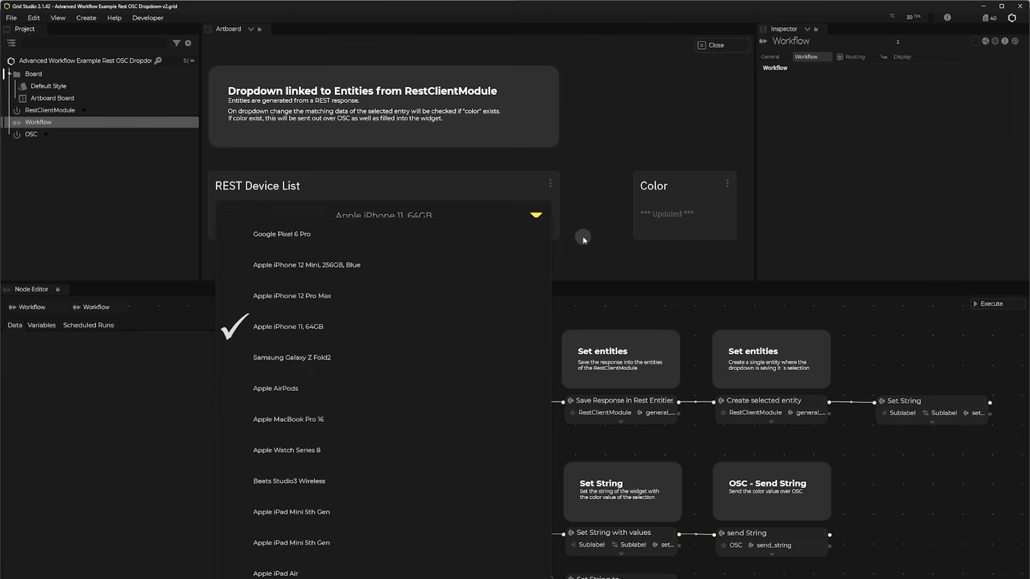
pyautogui.click(594, 214)
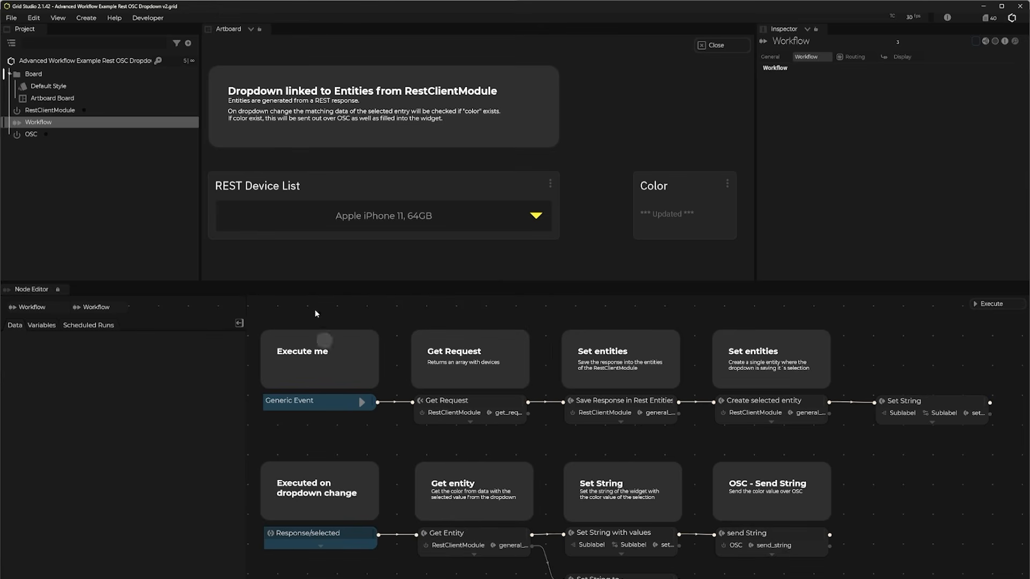
pyautogui.click(419, 223)
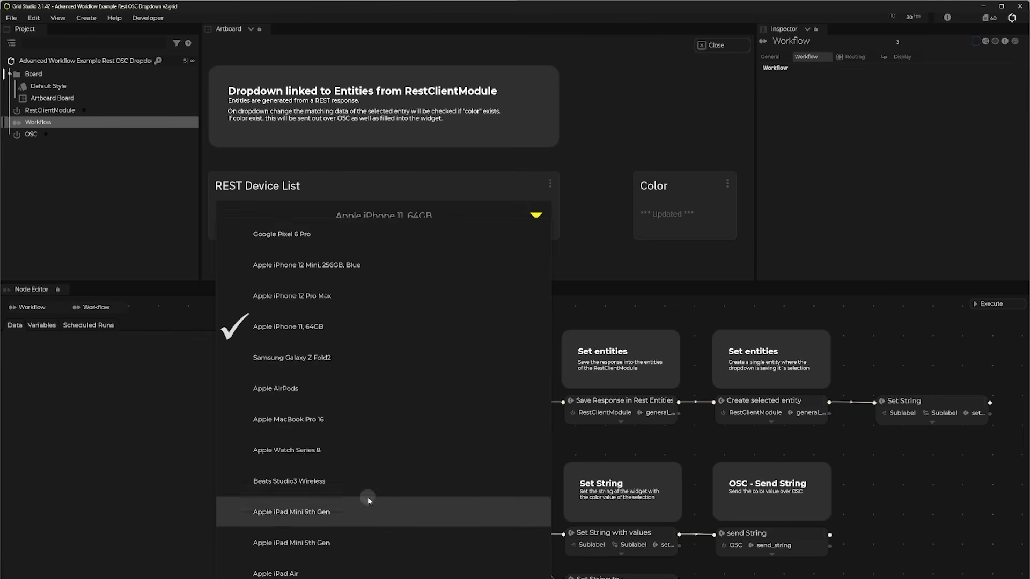
pyautogui.click(797, 570)
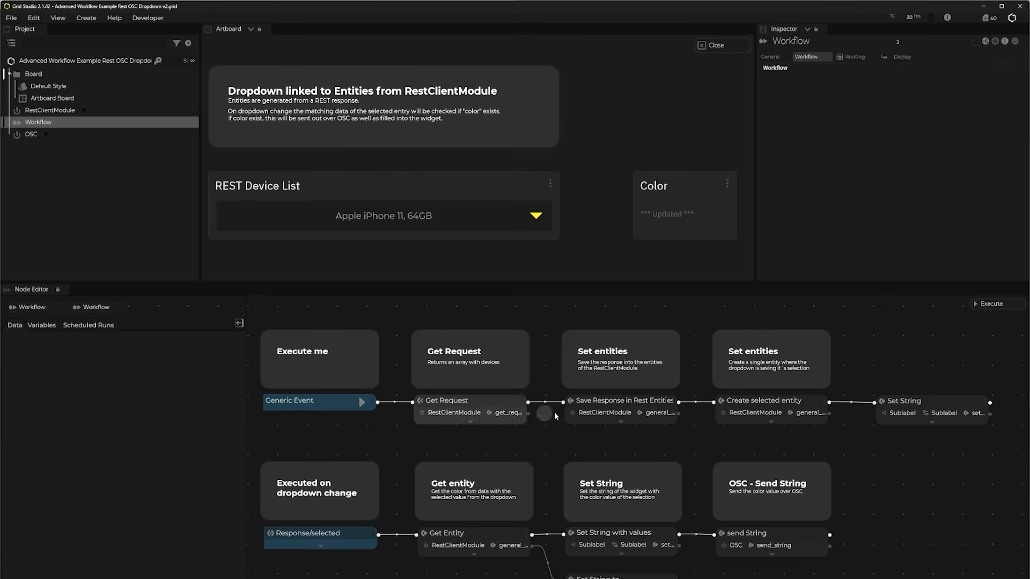
# Step: Examine the Get Request response data available to the Save Response in Rest Entities node, including each device element's name and data fields
pyautogui.click(621, 405)
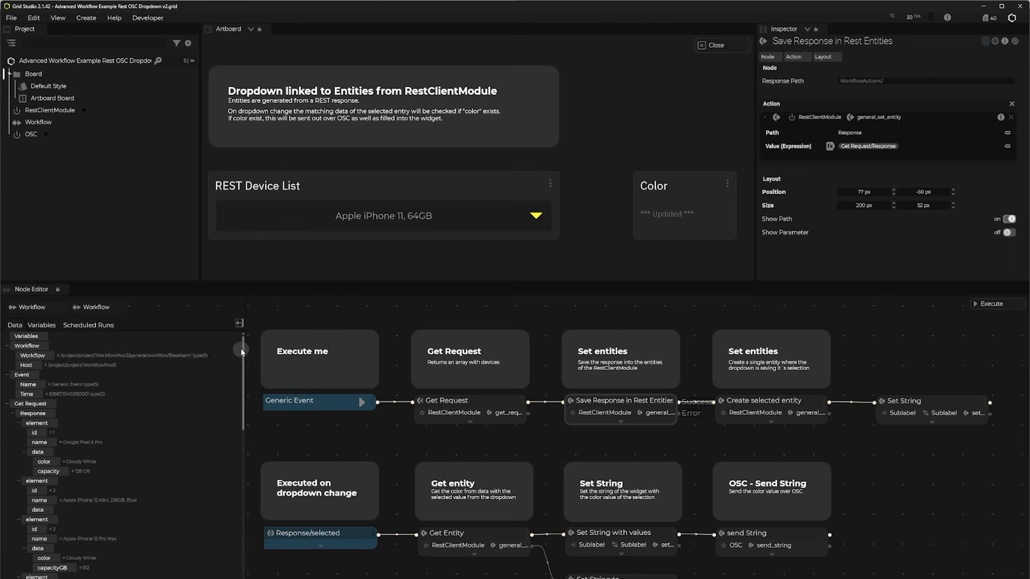
pyautogui.moveTo(243, 351); pyautogui.dragTo(242, 374)
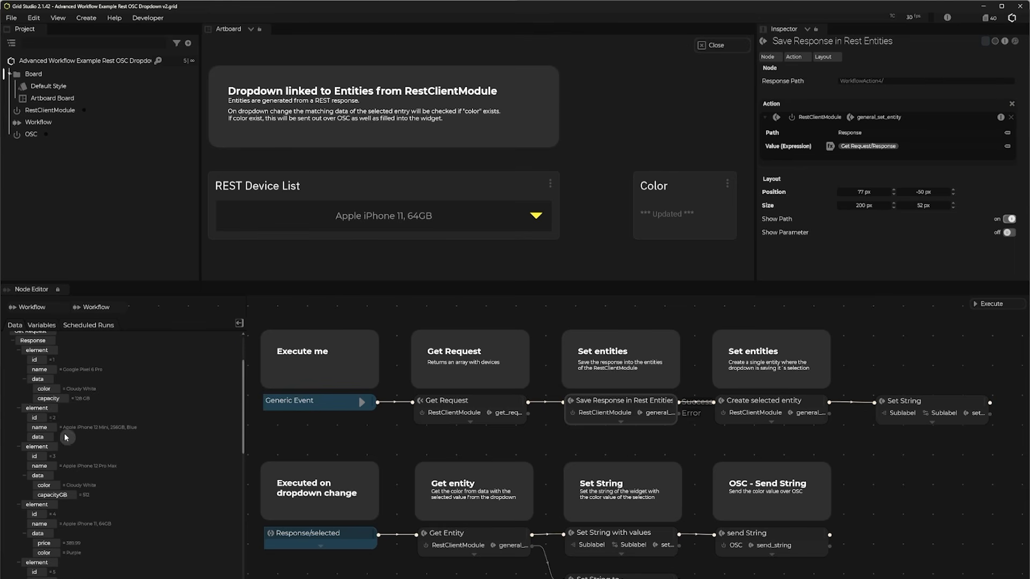
pyautogui.scroll(-3, 69, 529)
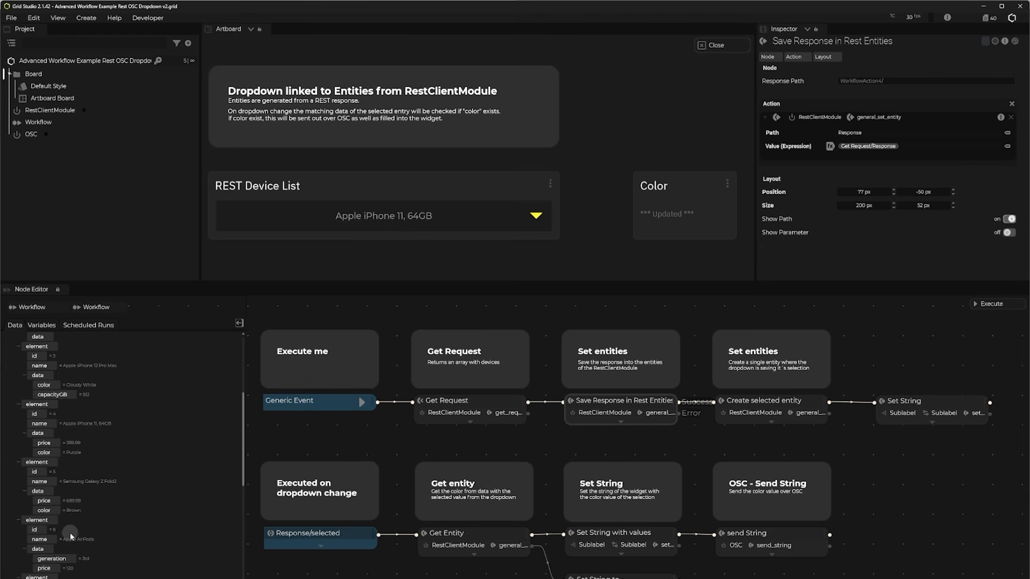
pyautogui.scroll(-3, 105, 520)
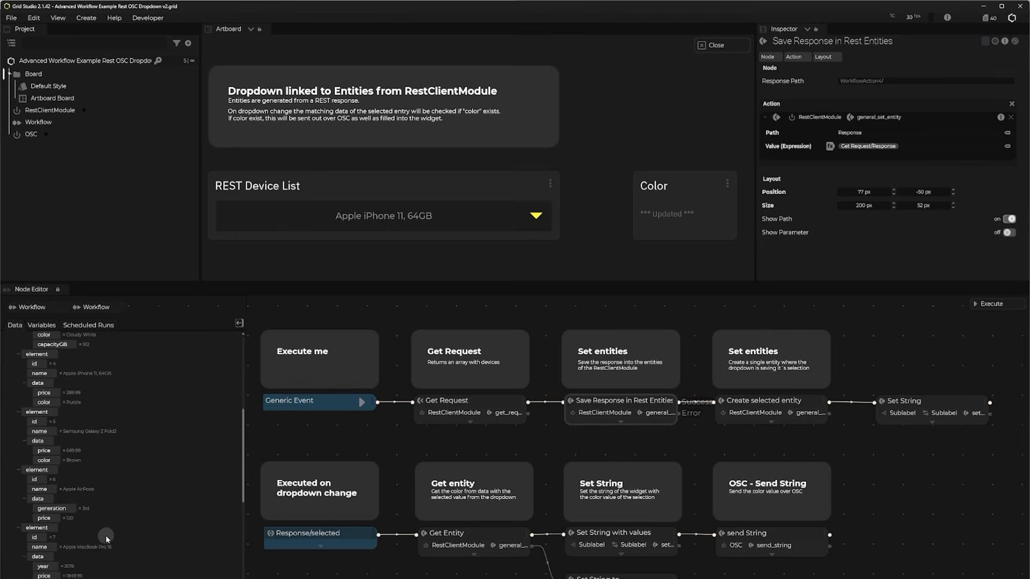
pyautogui.scroll(-1, 106, 538)
pyautogui.scroll(-1, 121, 532)
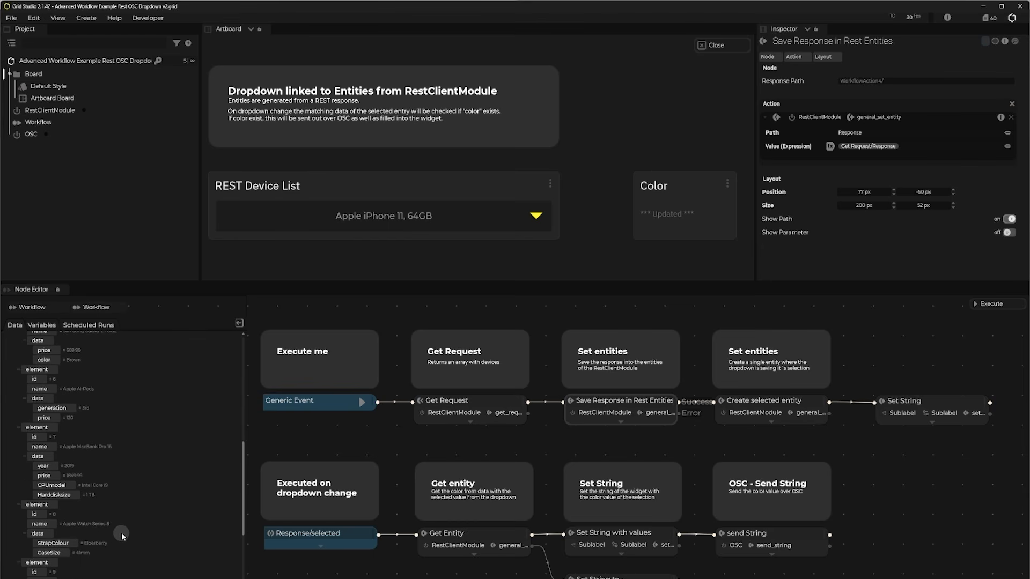
pyautogui.scroll(-1, 136, 519)
pyautogui.scroll(-4, 107, 536)
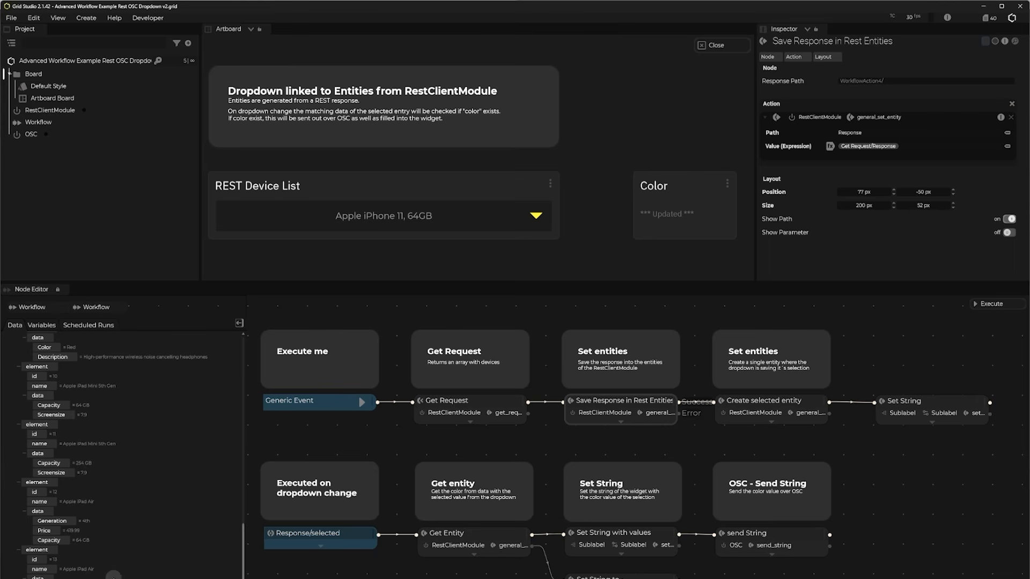
pyautogui.scroll(2, 118, 533)
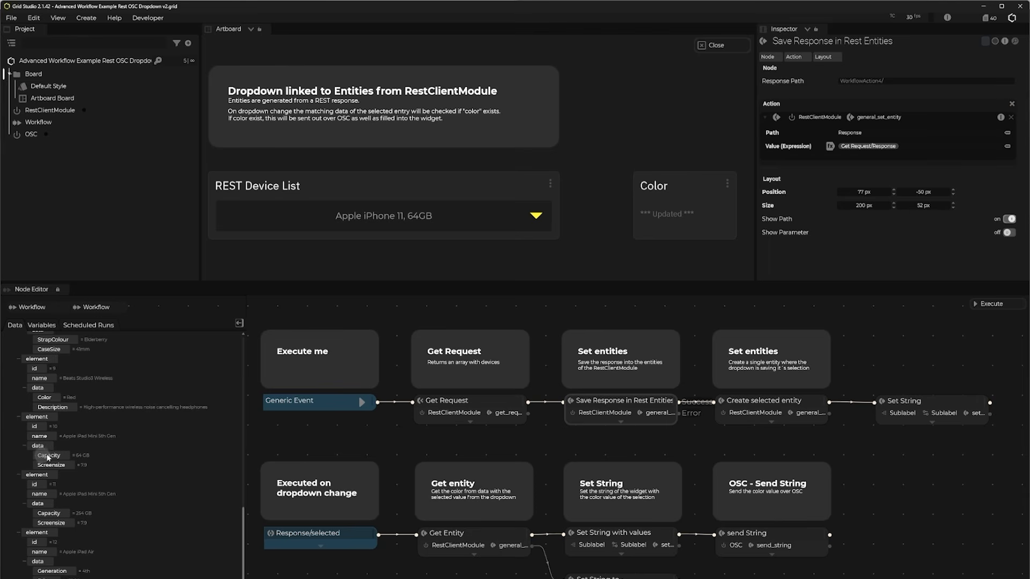
pyautogui.click(474, 453)
# Step: Test the dropdown-change workflow by selecting Apple MacBook Pro 16, Apple iPhone 11, 64GB and finally Beats Studio3 Wireless in the REST Device List
pyautogui.click(423, 217)
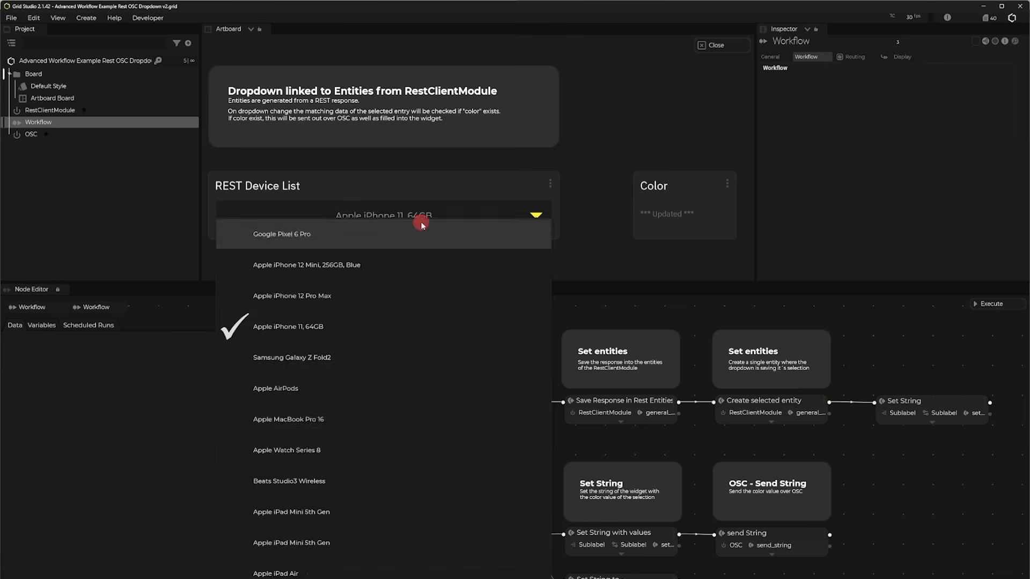
pyautogui.click(278, 419)
pyautogui.click(429, 216)
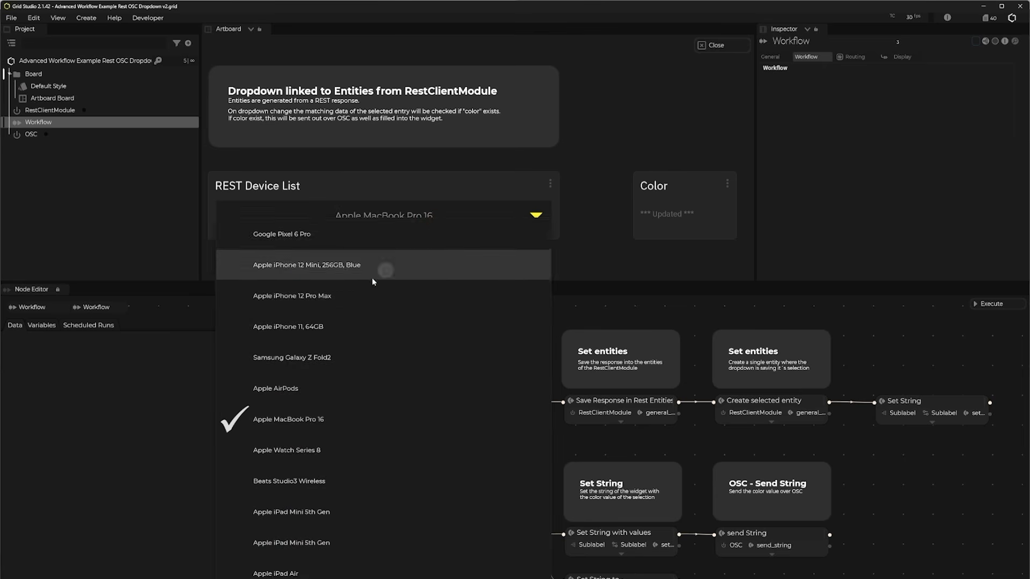
pyautogui.click(300, 327)
pyautogui.click(402, 215)
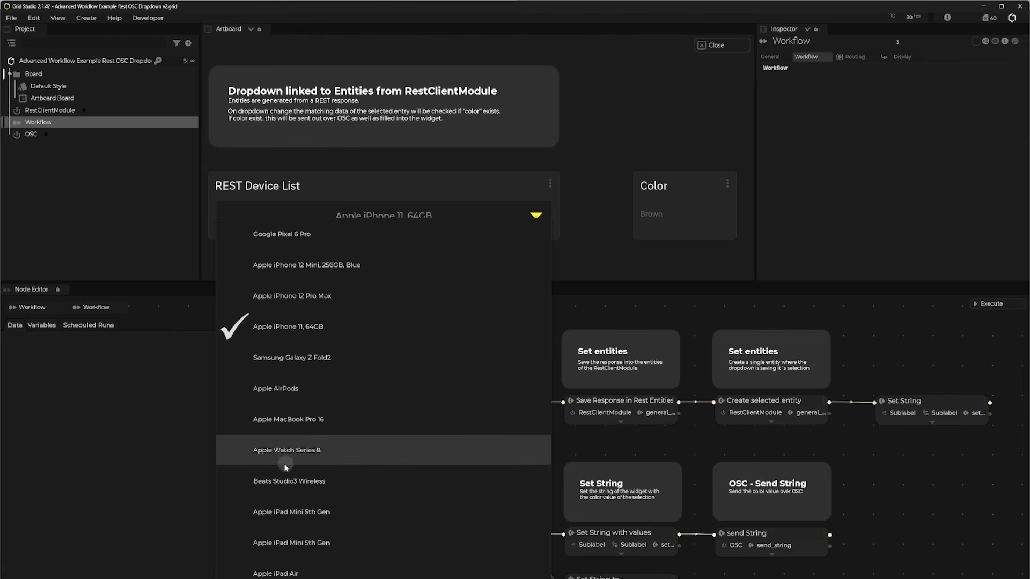
pyautogui.click(280, 481)
pyautogui.click(653, 236)
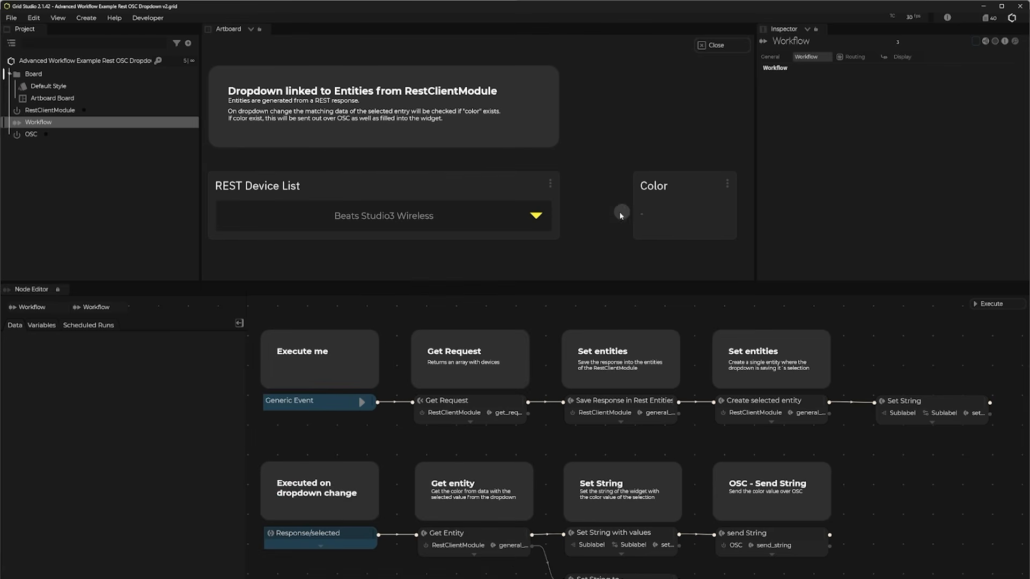